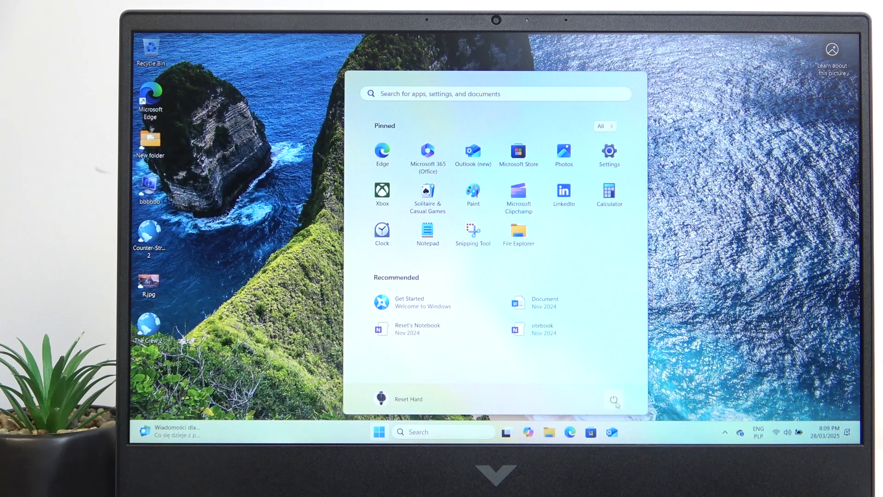
Shut the laptop down, then highlight USB Hard Drive (UEFI) in the F9 boot menu
click(613, 399)
click(616, 365)
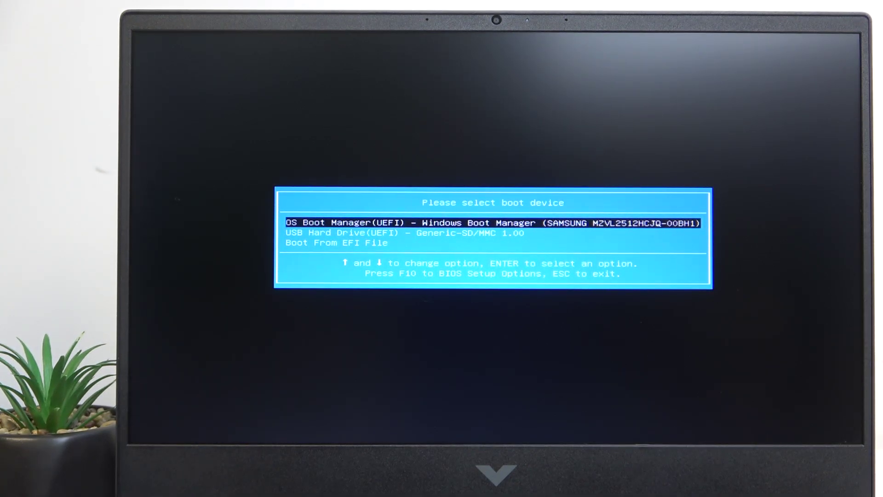
key(Down)
key(Down)
key(Up)
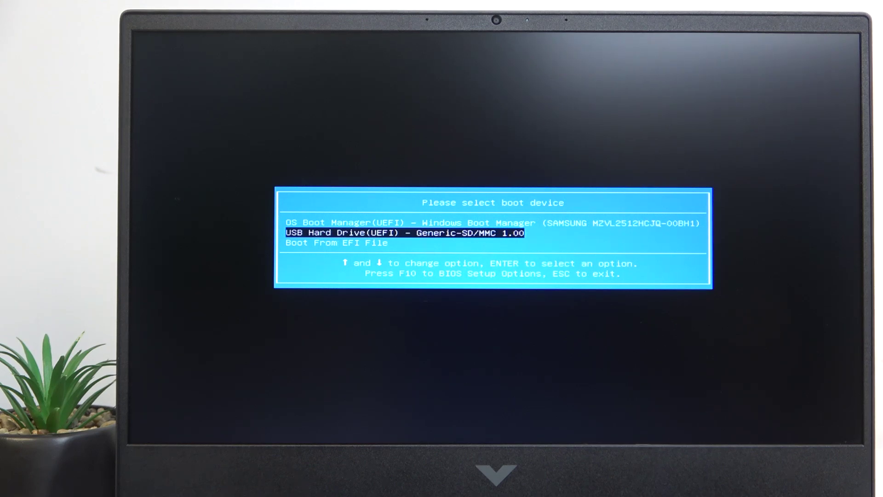
Confirm USB Hard Drive (UEFI) as the boot device and let Windows 11 Setup load
key(Return)
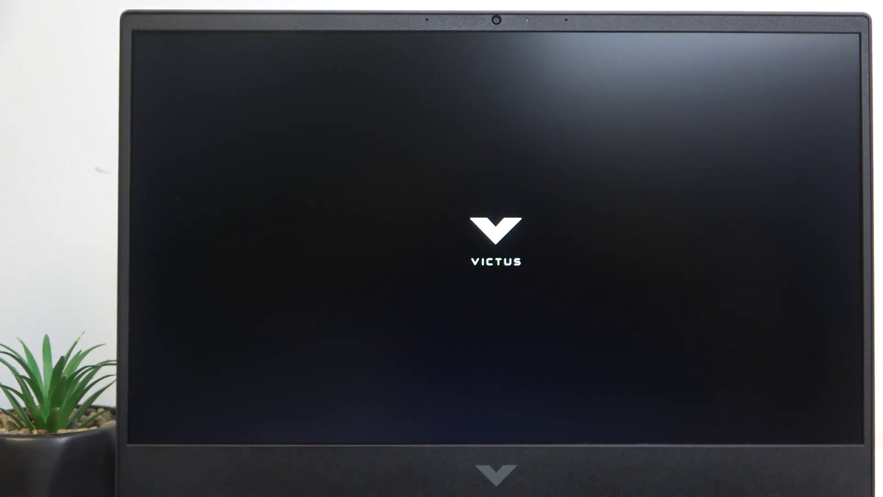